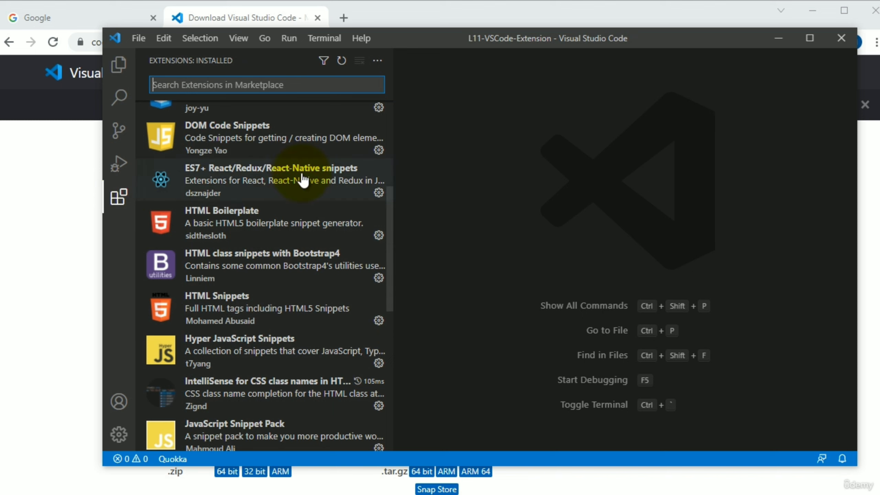
View the Source Control view of the open folder, and switch to the file explorer
mouse_move(282, 341)
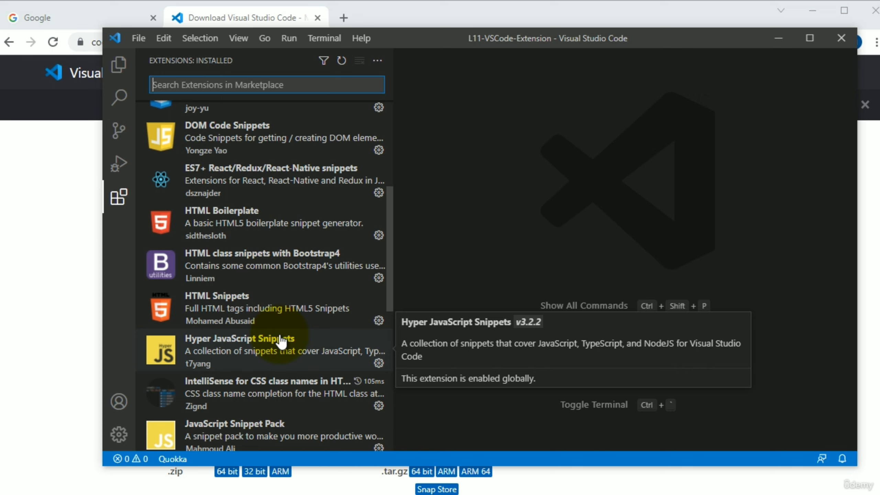
click(118, 138)
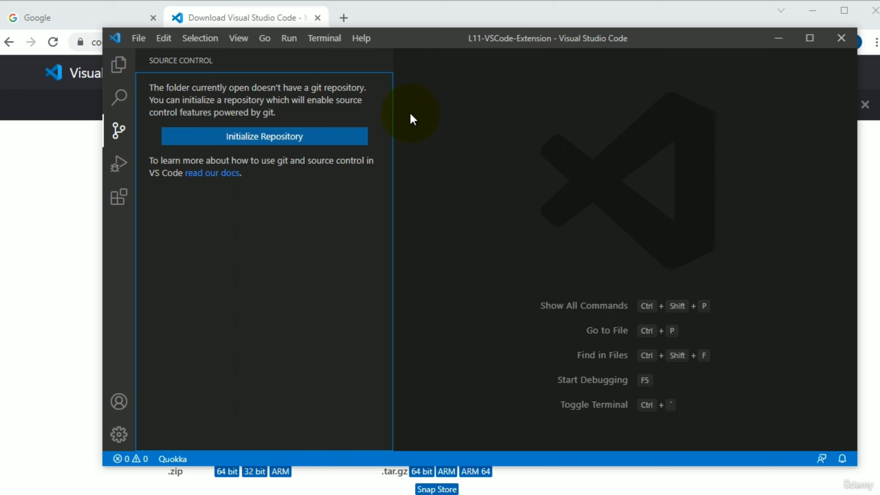
click(118, 66)
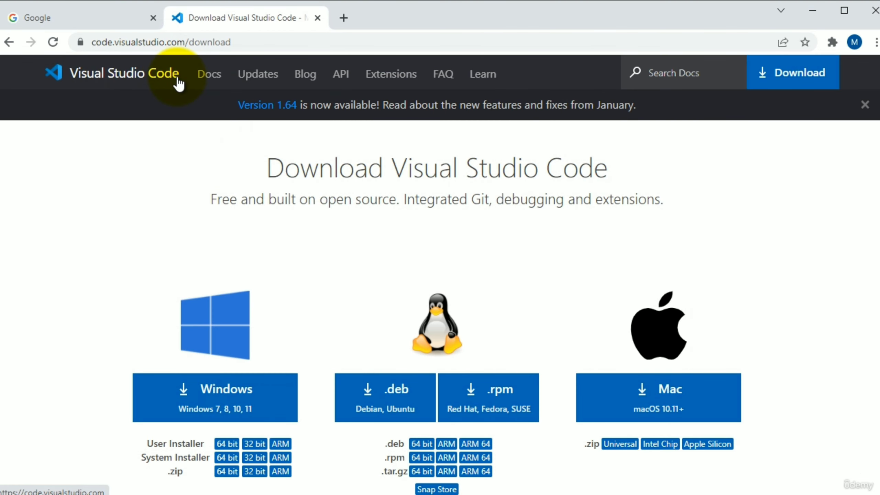
On the code.visualstudio.com/download page in the browser, highlight the address and review the installers for Windows, Linux and Mac
click(262, 42)
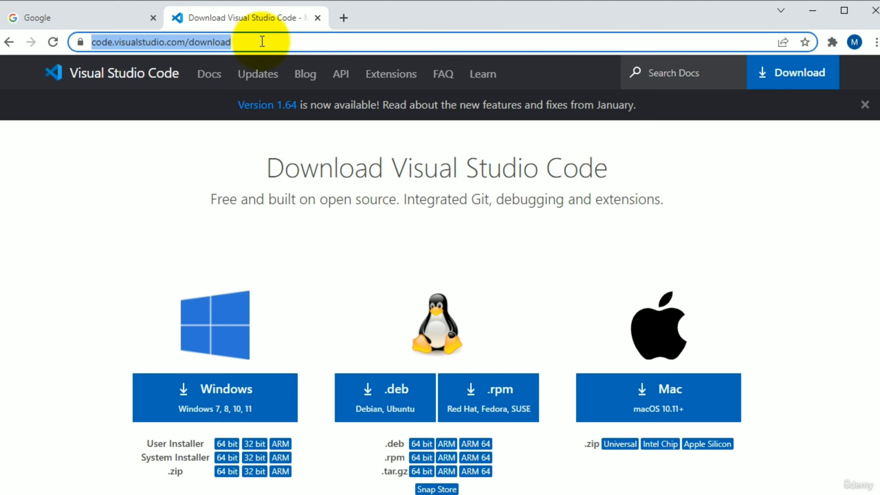
scroll(113, 216, down, 5)
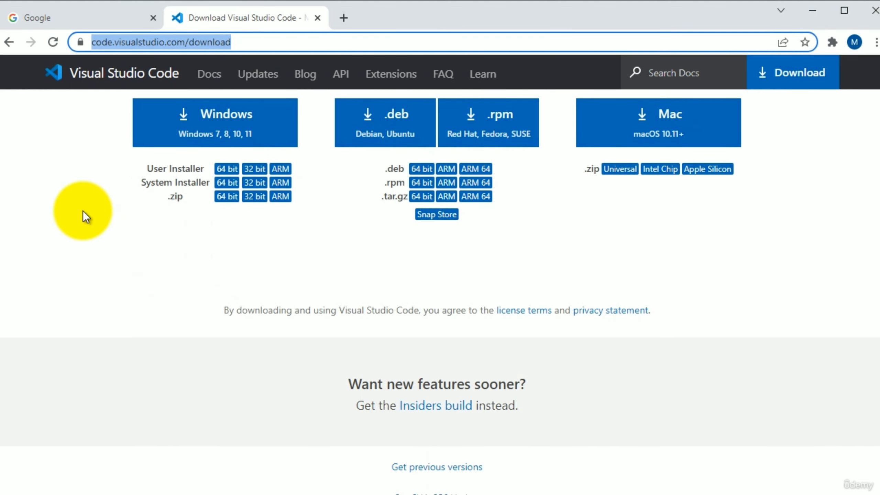
scroll(84, 213, up, 3)
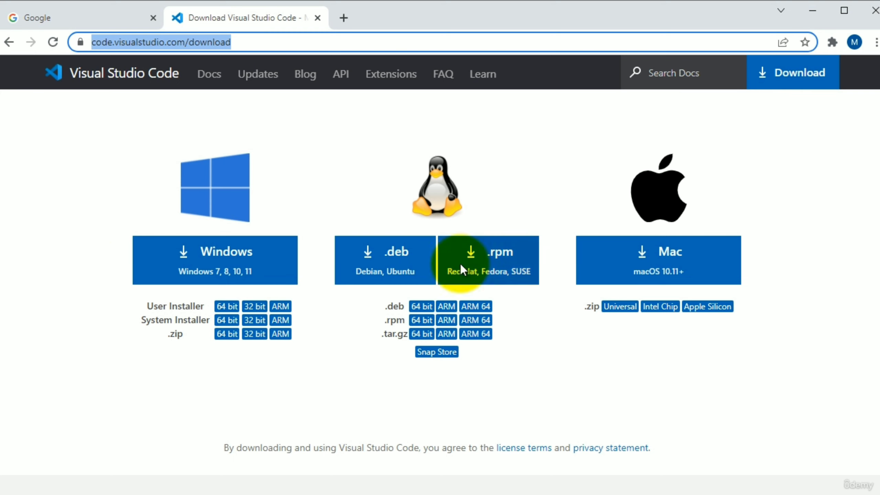
Switch back to Visual Studio Code, show the installed extensions and widen the extension list
click(170, 494)
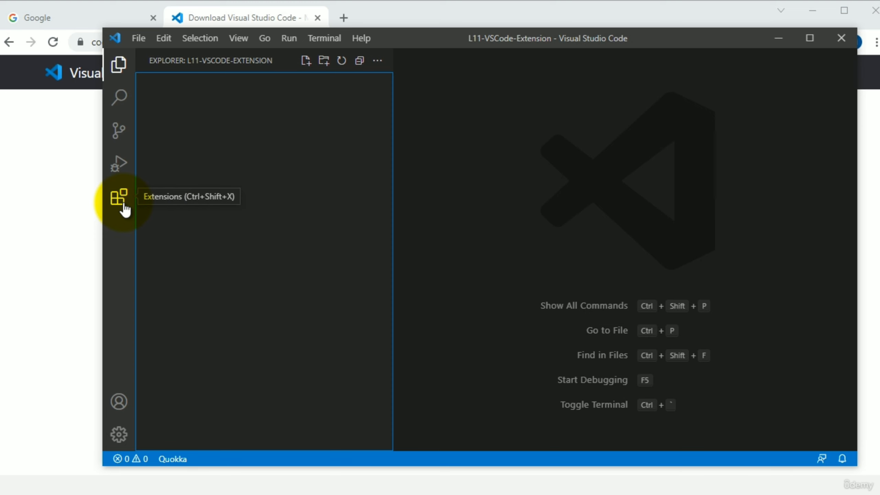
click(124, 206)
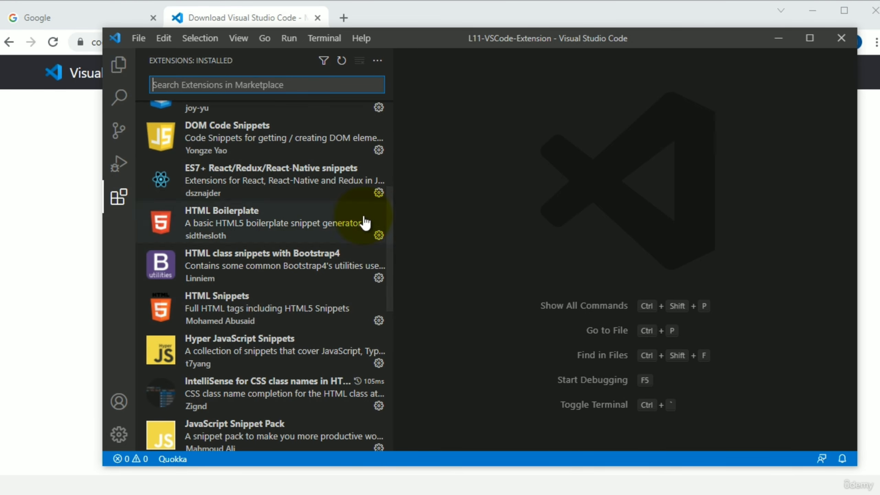
drag(395, 230, 525, 230)
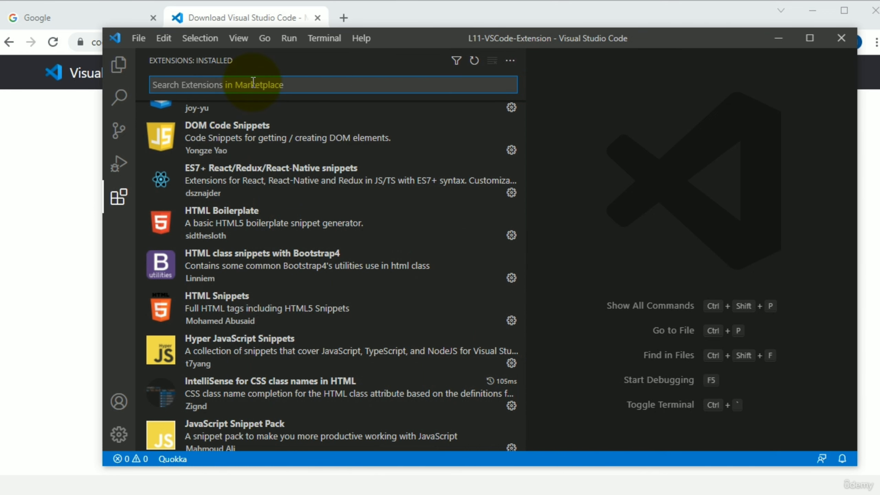
Search the extension marketplace for html and browse the matching extensions
text(html)
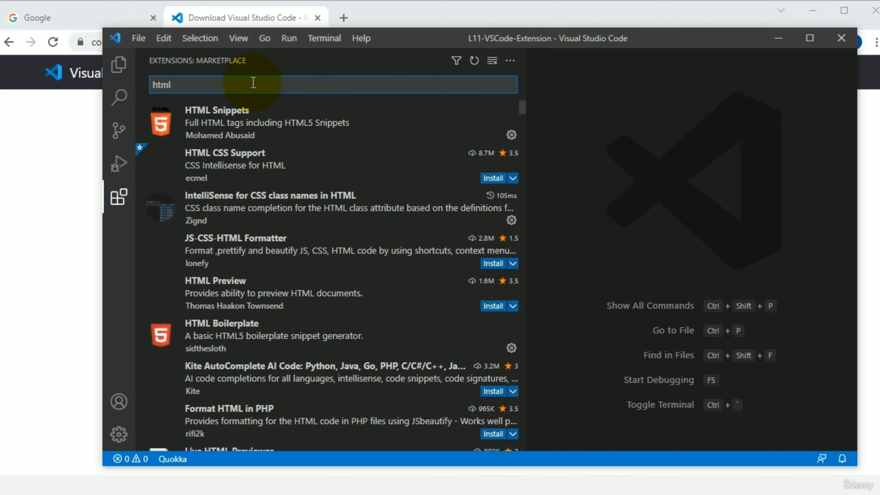
scroll(277, 287, down, 10)
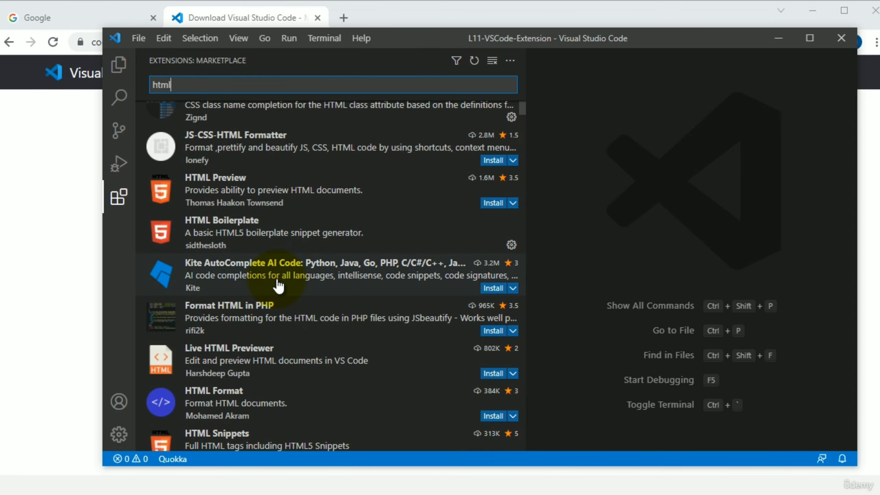
scroll(277, 286, down, 15)
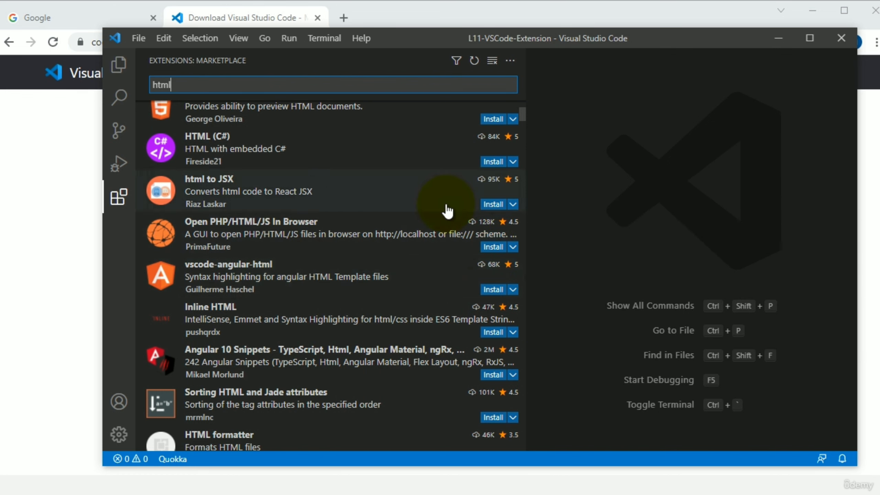
scroll(327, 334, down, 4)
scroll(329, 338, up, 4)
scroll(329, 338, up, 20)
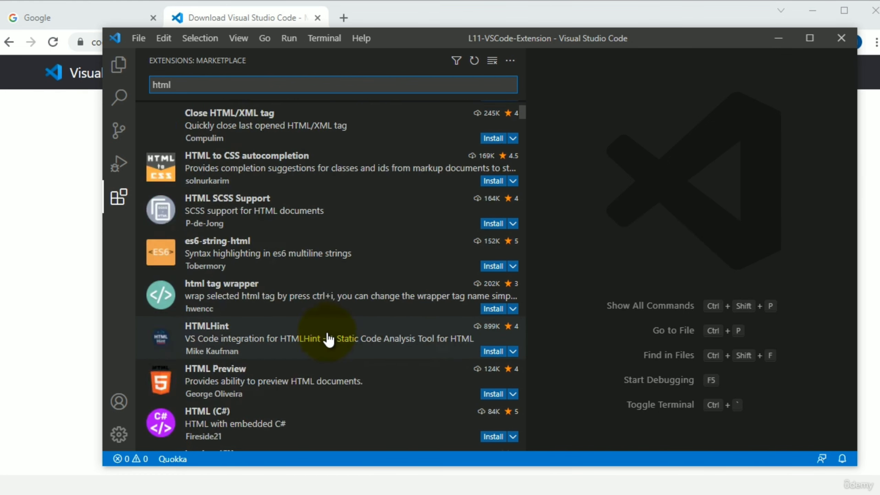
mouse_move(329, 340)
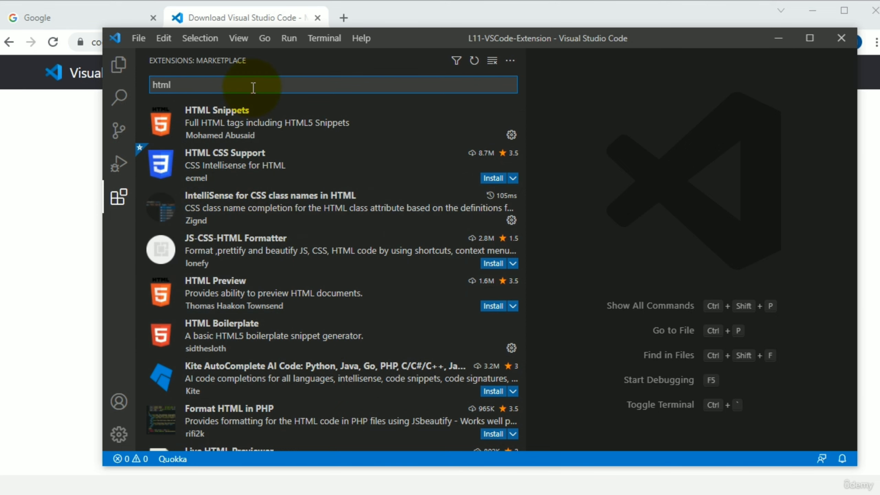
Clear the extension search, open the first installed Bootstrap 5 Snippets extension and narrow the list to widen its details page
key(BackSpace)
key(BackSpace)
key(BackSpace)
key(BackSpace)
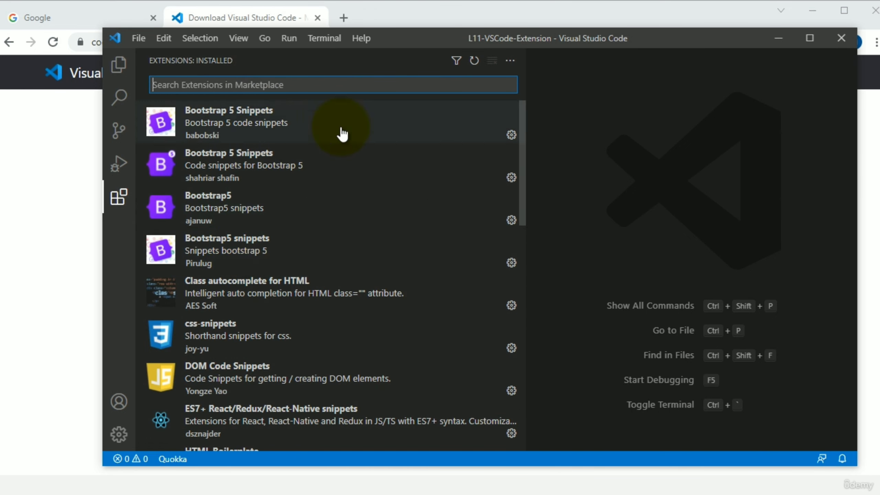
click(235, 119)
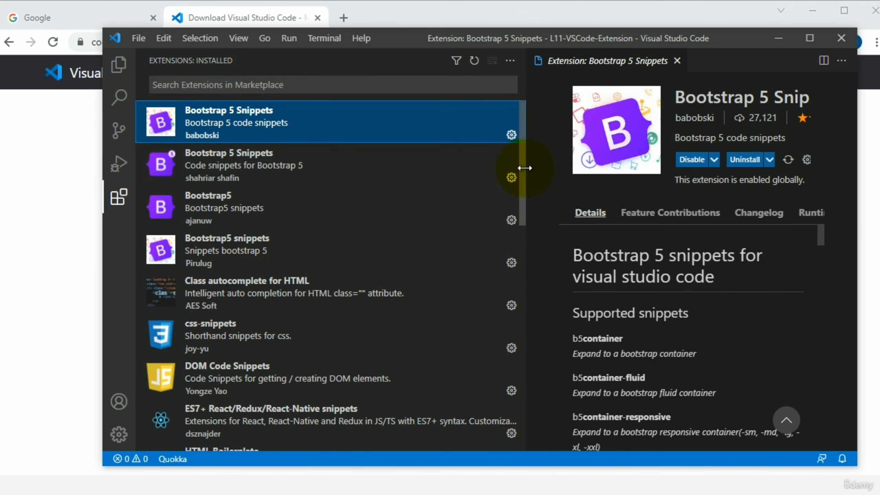
drag(525, 167, 371, 172)
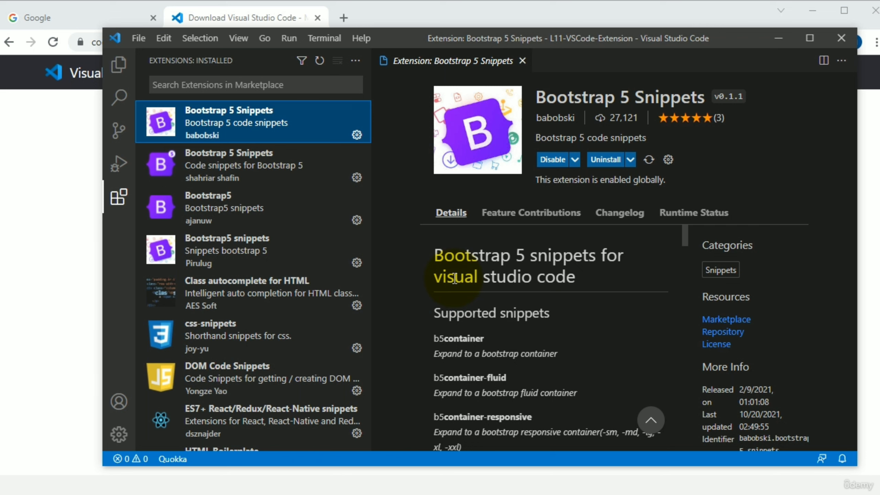
Examine the supported snippets of Bootstrap 5 Snippets, highlighting b5container and b5container-fluid
scroll(457, 277, down, 5)
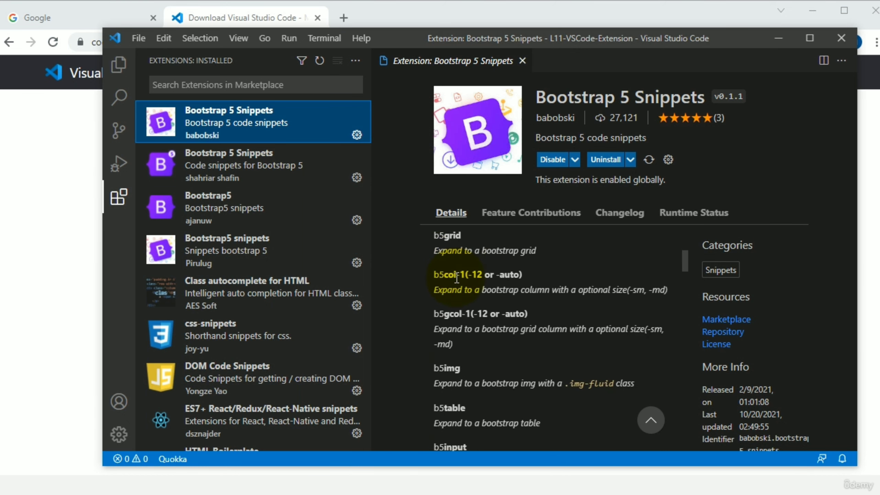
scroll(502, 272, up, 5)
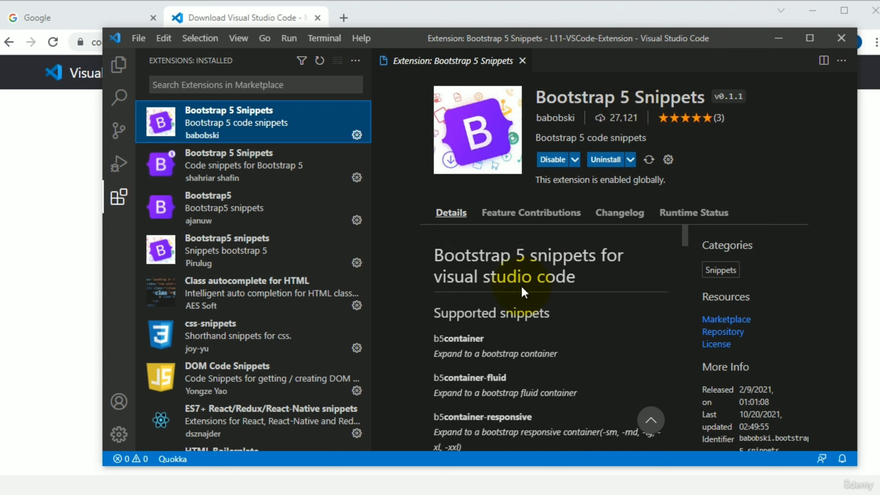
click(562, 319)
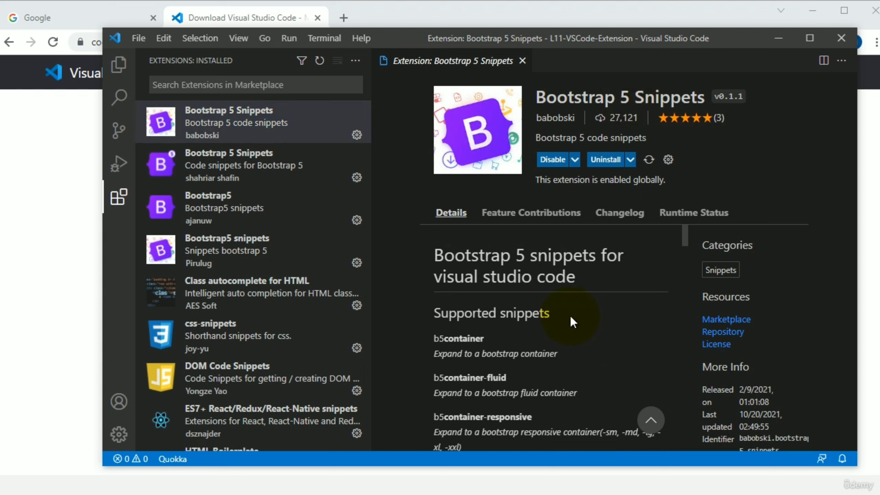
drag(495, 340, 424, 343)
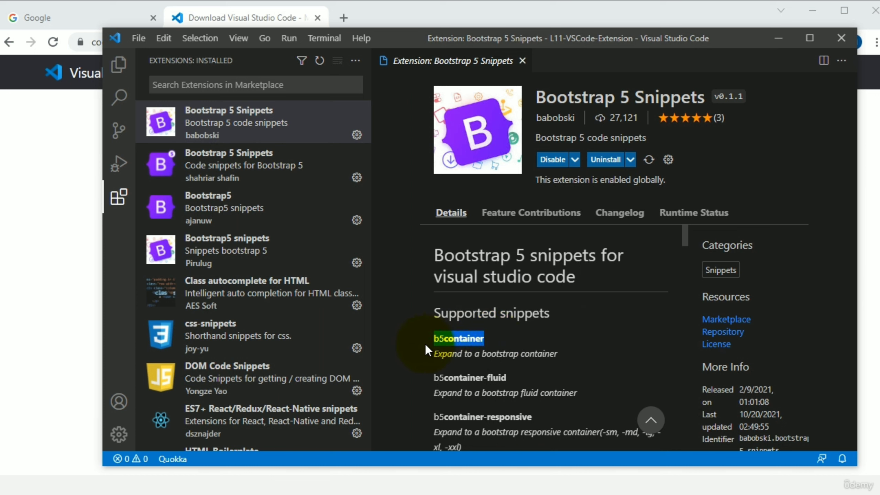
scroll(547, 339, down, 2)
click(512, 306)
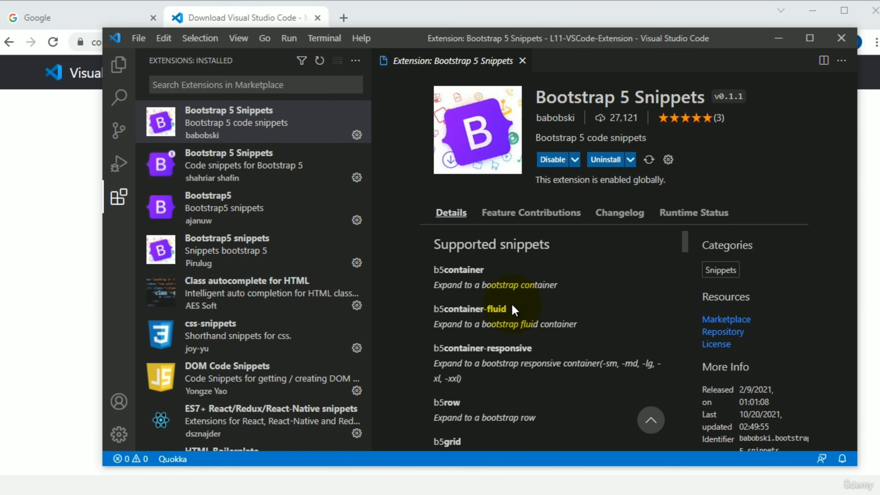
drag(513, 306, 433, 309)
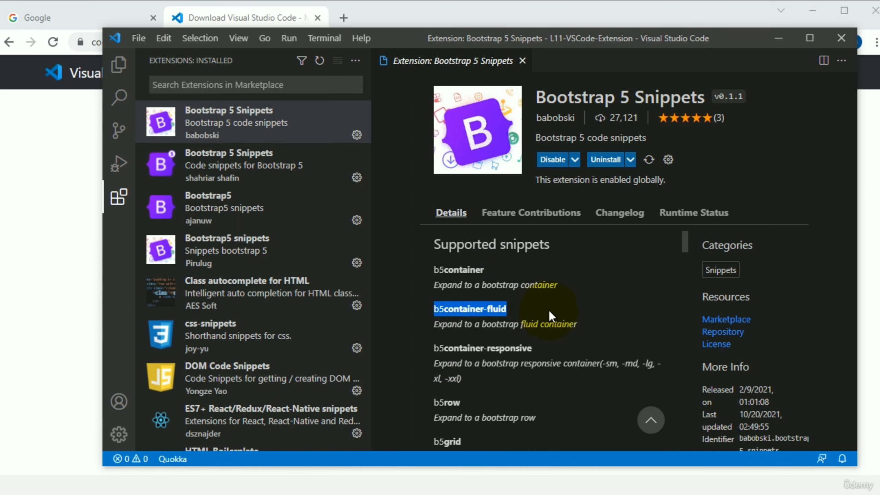
scroll(492, 345, down, 4)
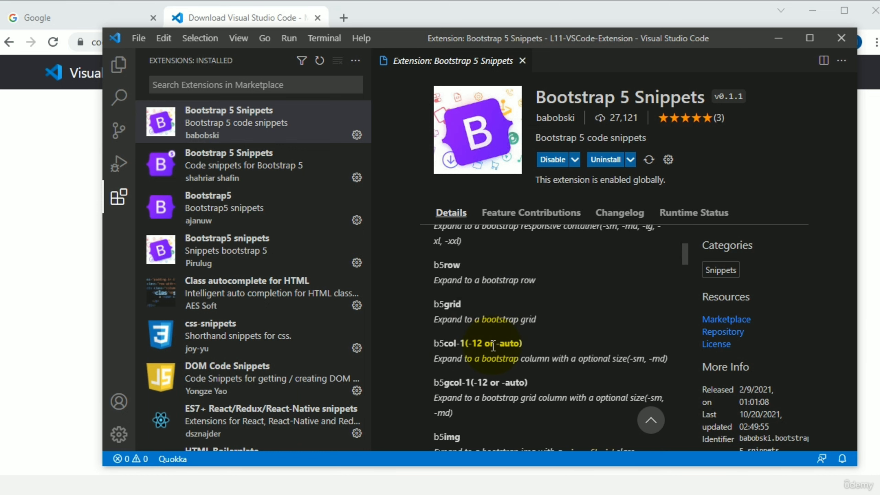
scroll(493, 346, down, 8)
scroll(493, 346, up, 12)
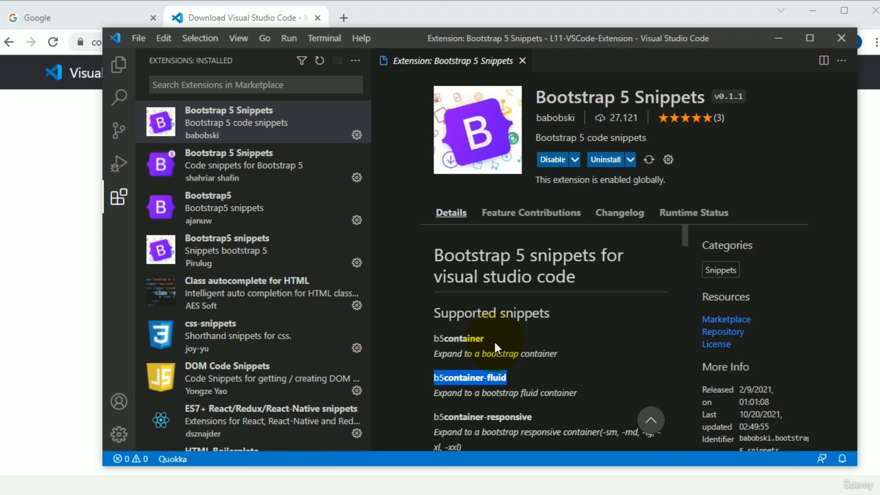
scroll(488, 361, down, 2)
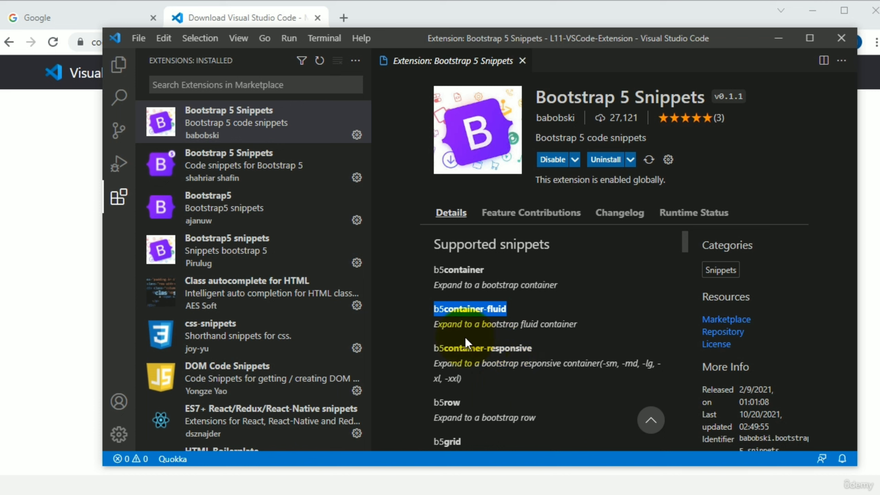
Open the details of the installed HTML Boilerplate extension and read its description and snippet preview
scroll(236, 360, down, 2)
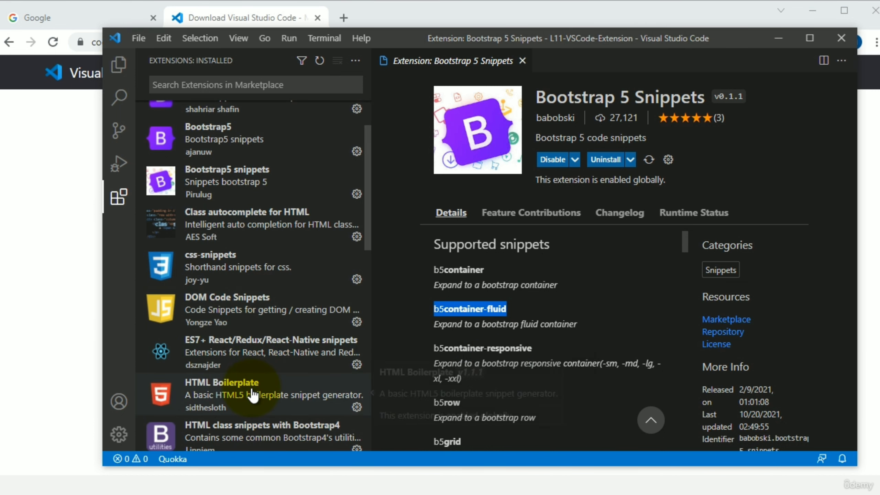
click(260, 384)
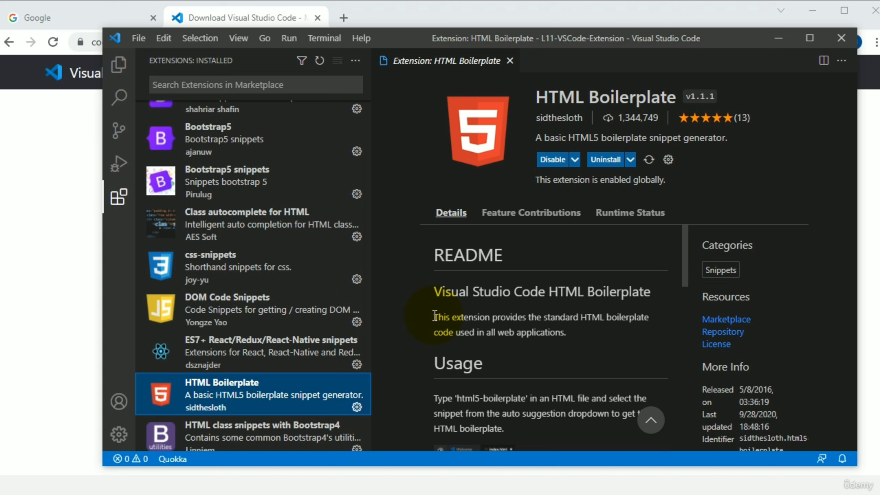
scroll(472, 299, down, 3)
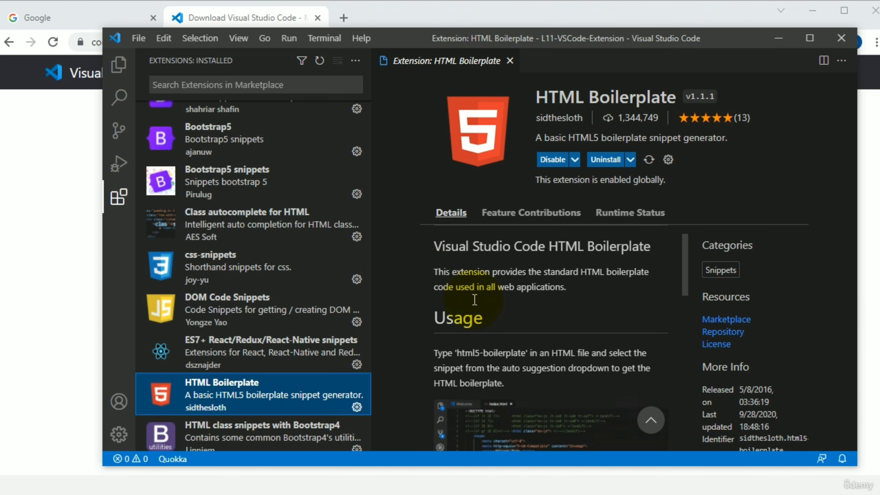
scroll(479, 301, down, 2)
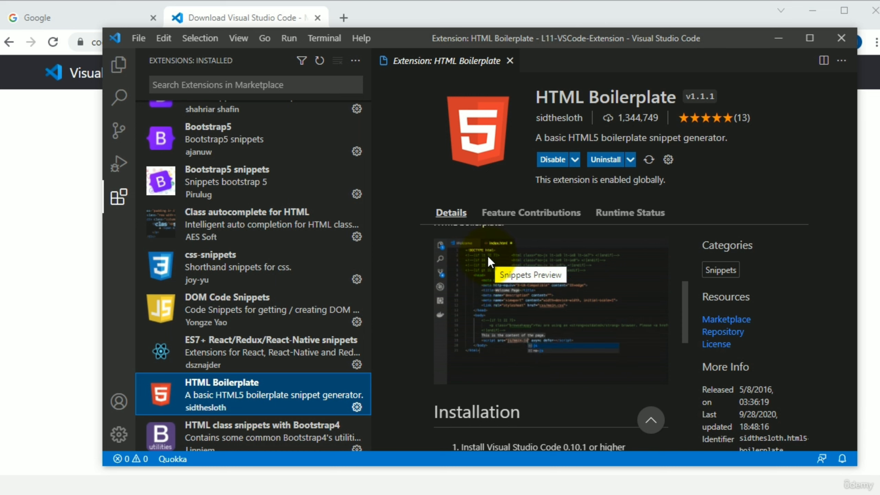
Read the Installation and Usage instructions of HTML Boilerplate, highlighting the usage steps
scroll(488, 255, down, 4)
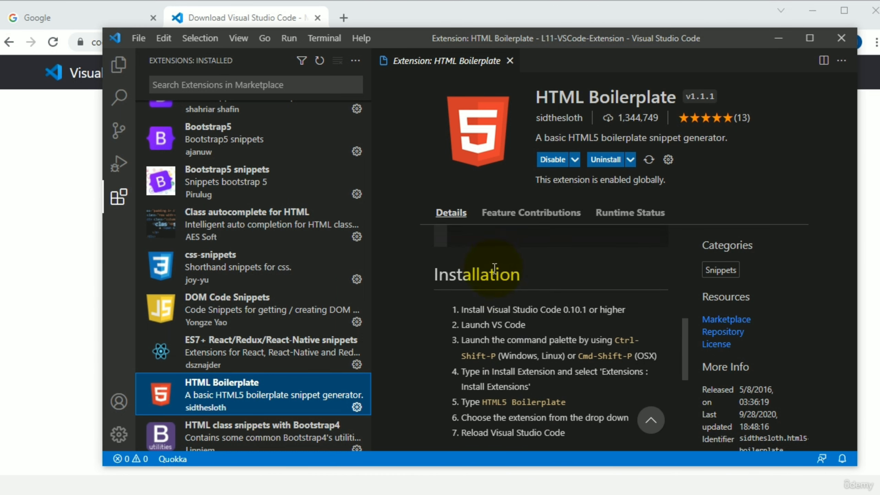
drag(436, 274, 515, 297)
scroll(515, 297, down, 5)
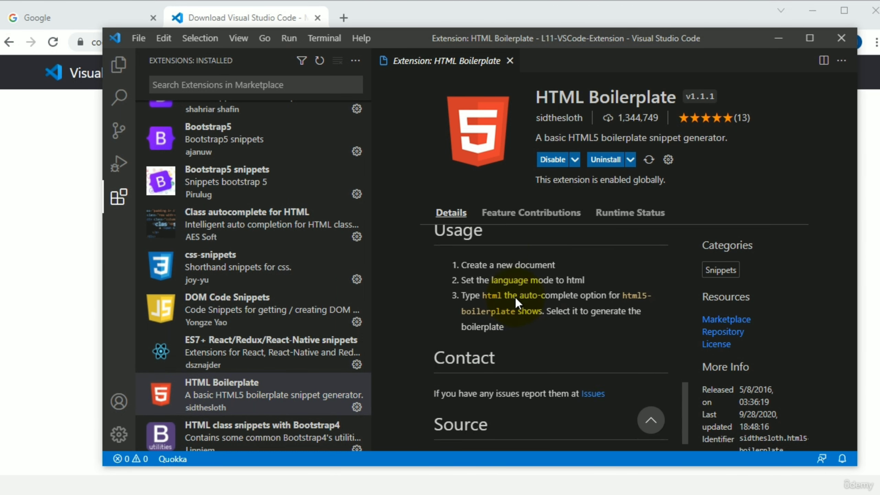
scroll(485, 301, up, 1)
drag(435, 278, 571, 359)
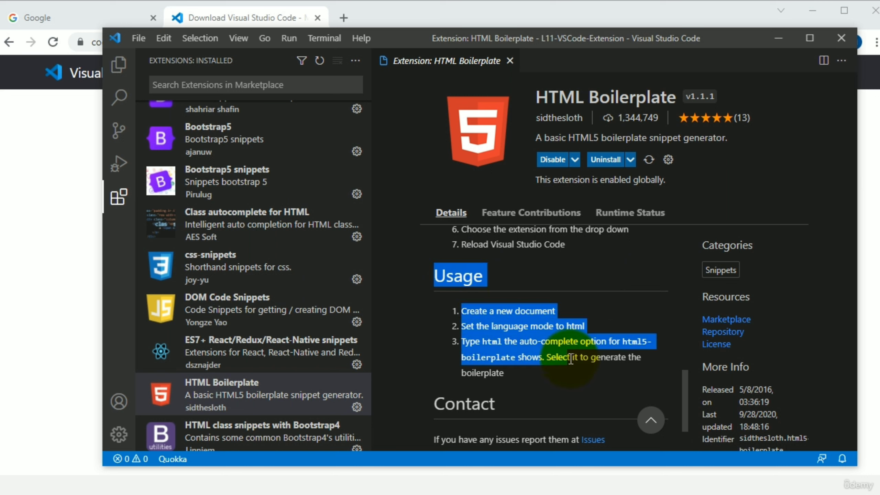
click(596, 305)
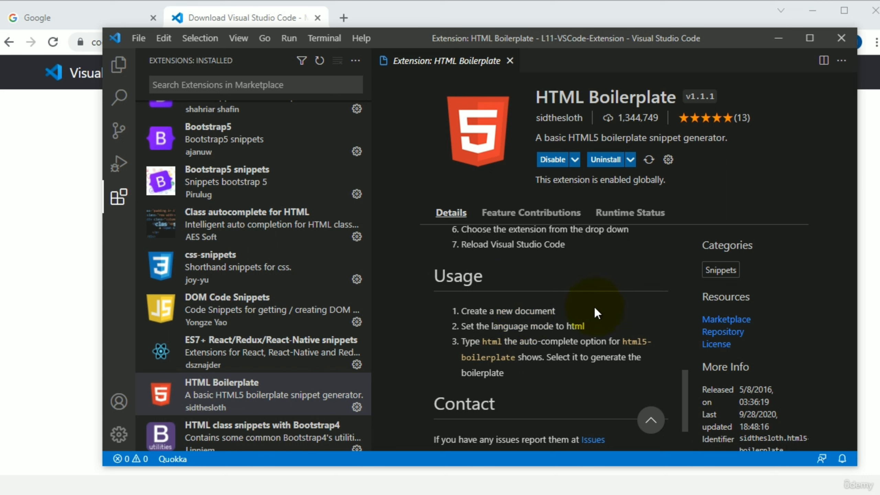
scroll(232, 312, down, 4)
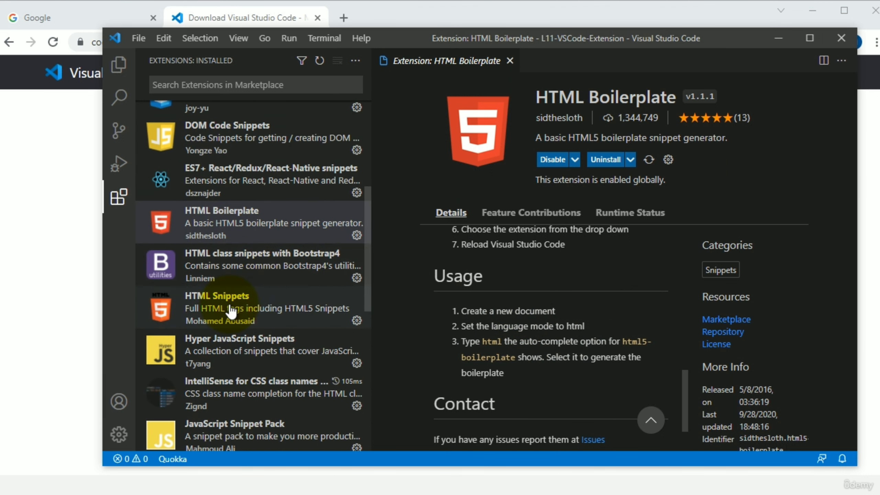
Open and view the details of the installed Live Server extension, followed by those of Material Icon Theme
scroll(231, 311, down, 2)
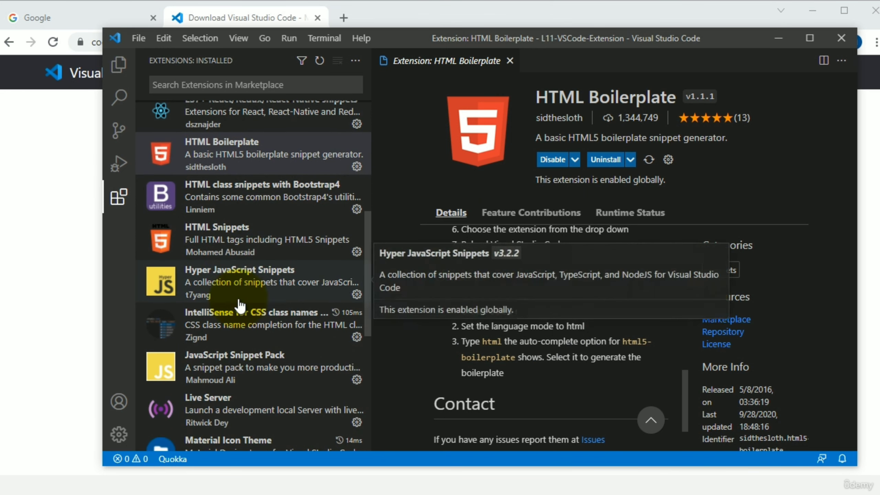
click(260, 408)
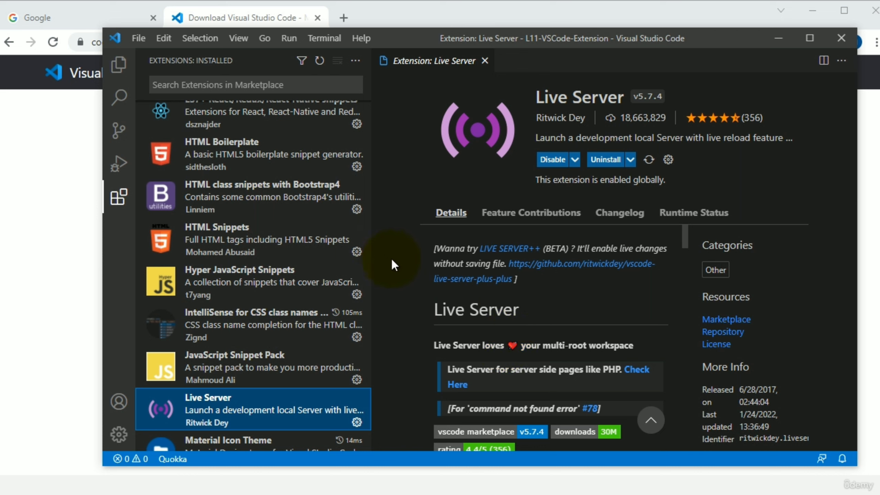
scroll(421, 269, down, 2)
scroll(421, 268, up, 2)
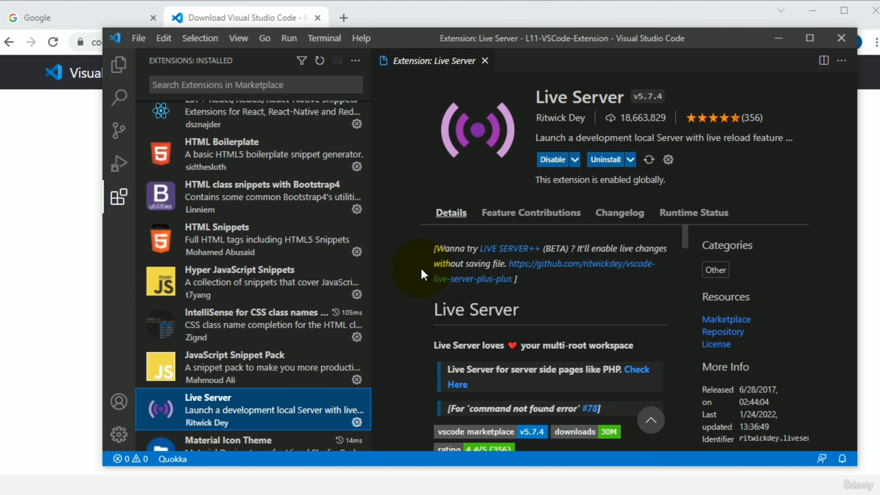
scroll(260, 315, down, 2)
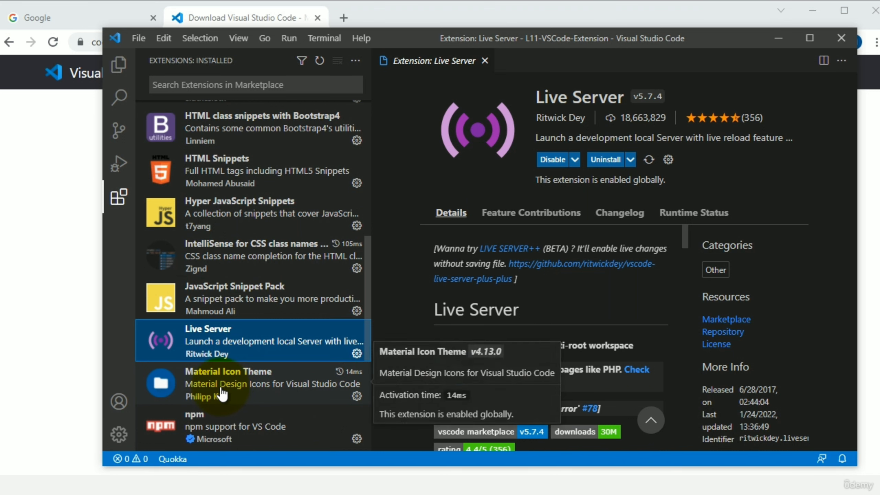
click(212, 394)
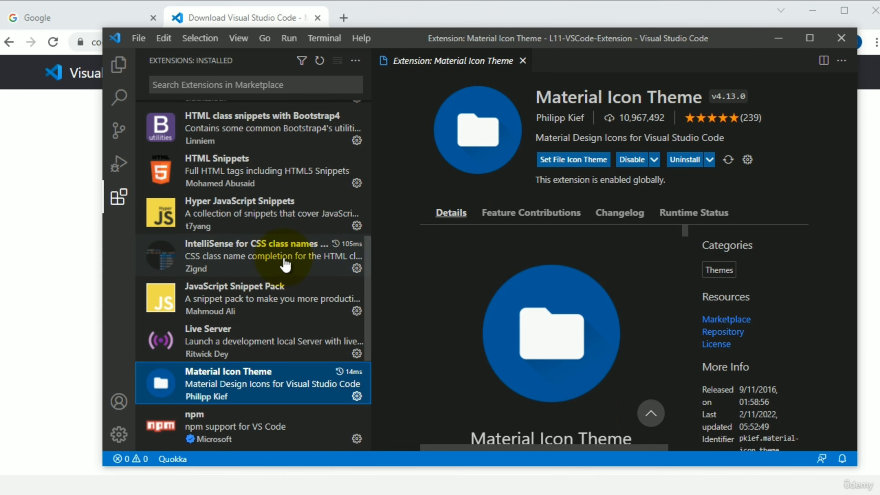
Find the installed ES7+ React/Redux/React-Native snippets extension and open its details
scroll(280, 265, up, 3)
scroll(277, 266, up, 6)
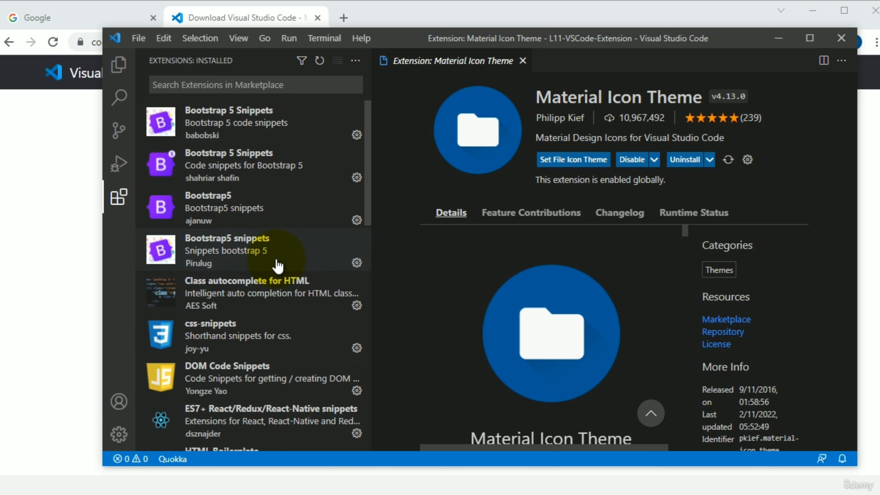
scroll(277, 265, down, 2)
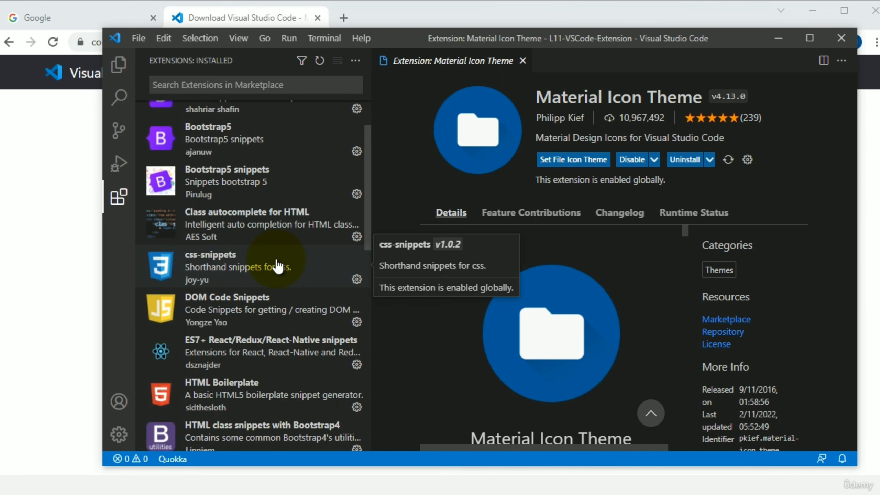
scroll(277, 264, down, 1)
click(263, 302)
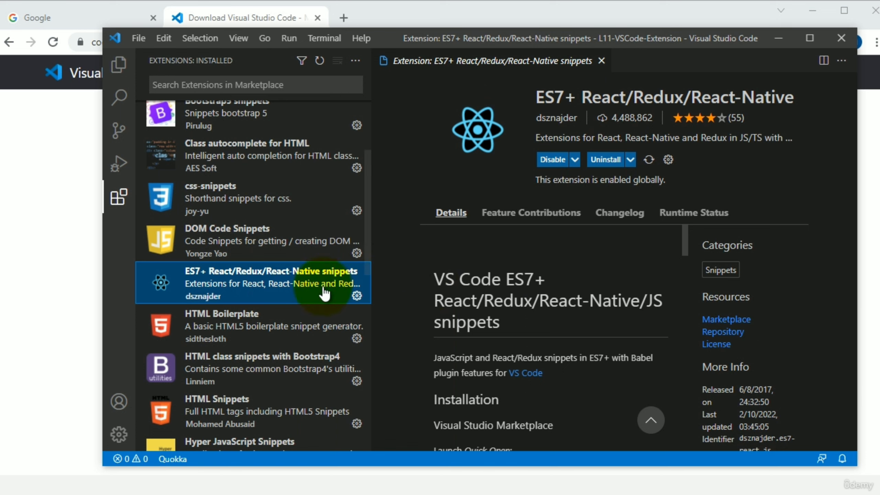
Browse the installed extensions down to Simple React Snippets and return to the start of the list
scroll(291, 291, down, 3)
scroll(291, 294, down, 8)
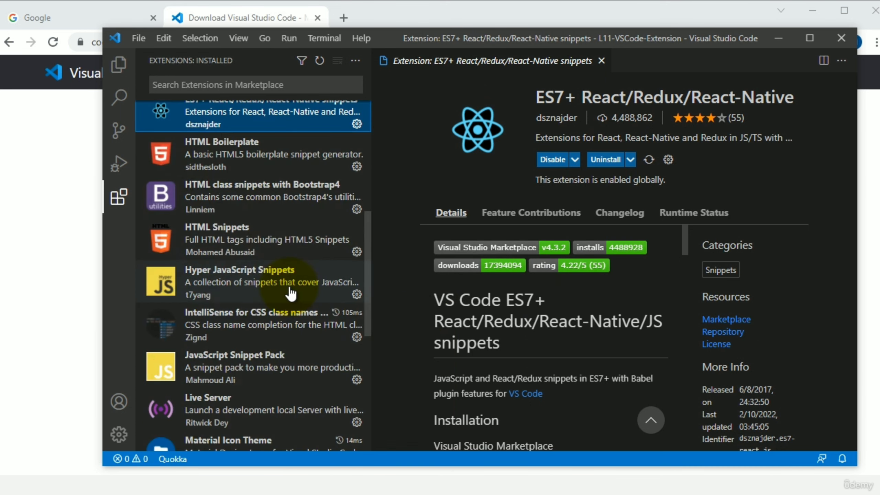
scroll(291, 293, down, 1)
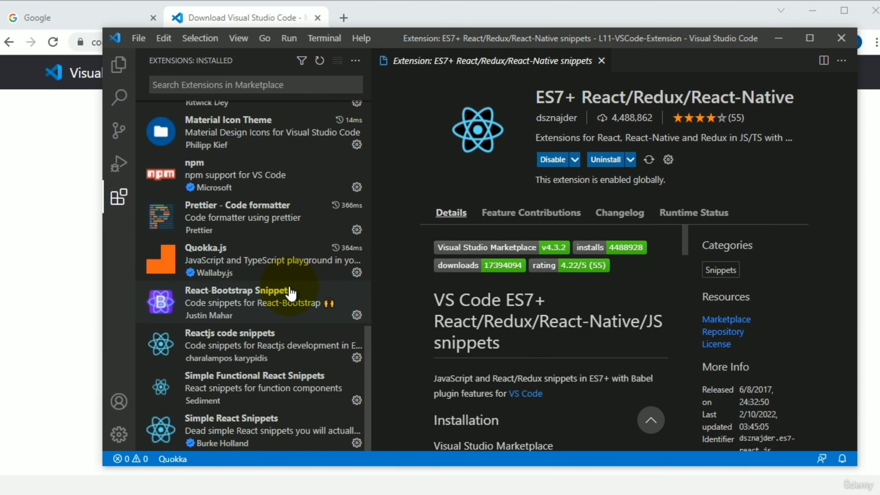
scroll(291, 293, up, 10)
scroll(291, 294, up, 5)
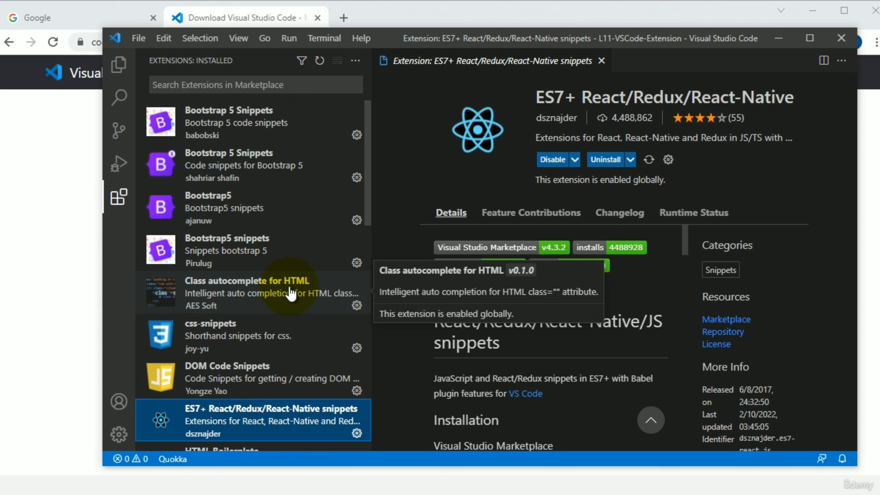
Switch to the Visual Studio Code download page in Chrome and highlight its web address
click(63, 132)
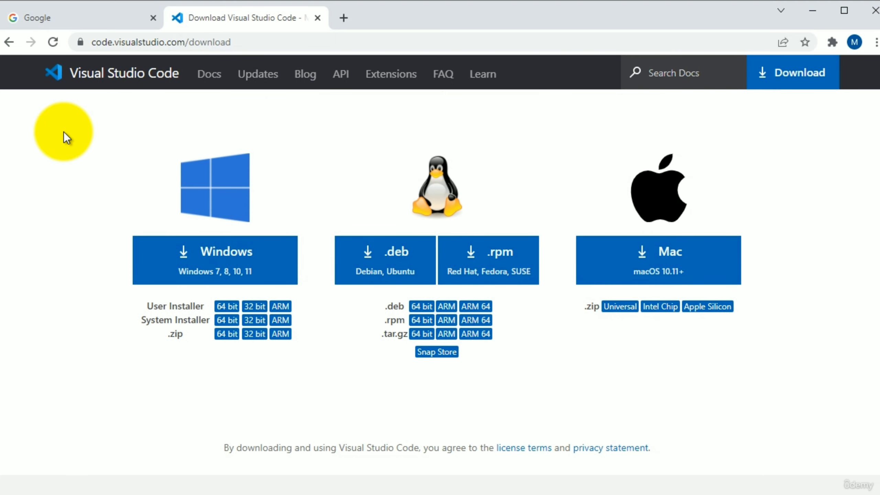
click(259, 47)
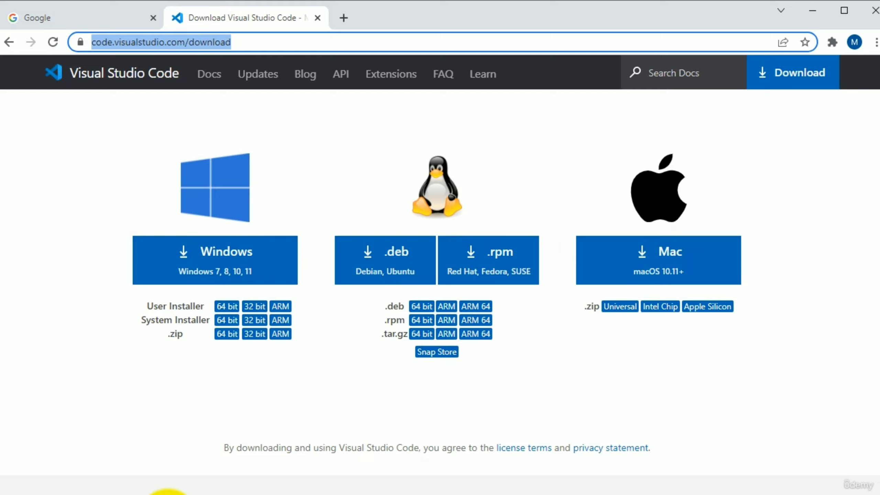
click(168, 494)
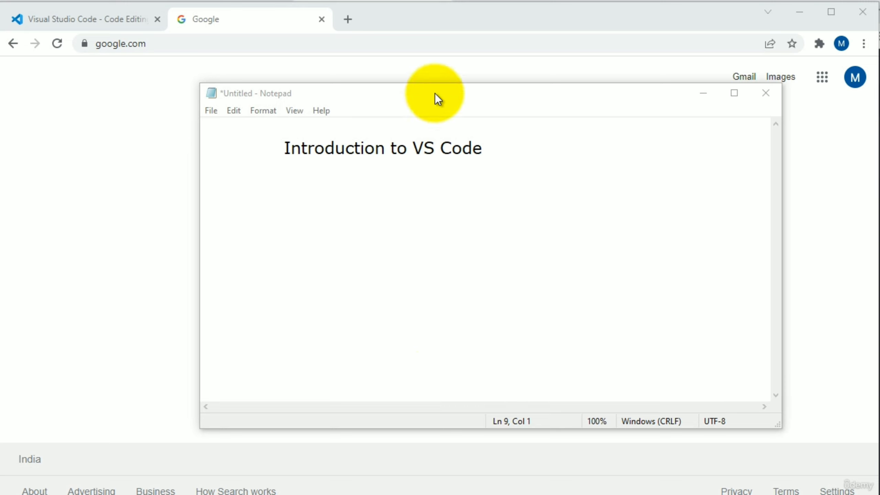
In Notepad, expand the abbreviation in the title so it reads "Introduction to Visual Studio Code"
click(482, 148)
drag(482, 148, 262, 151)
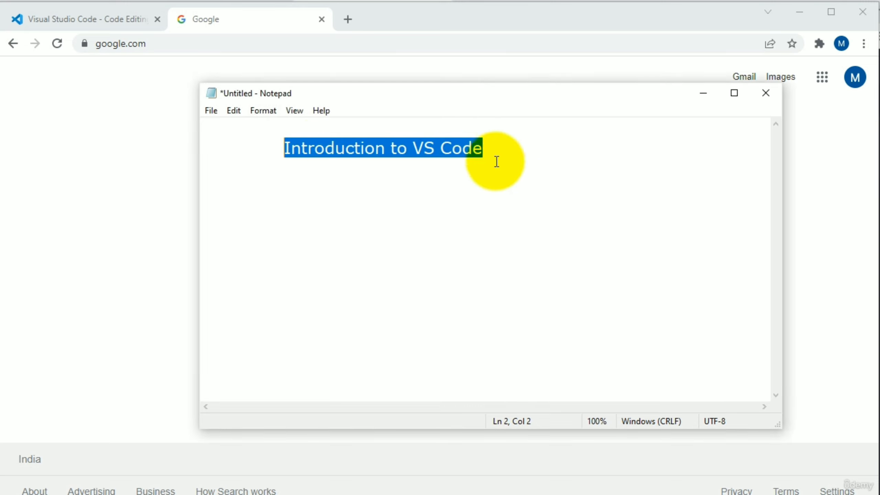
click(512, 145)
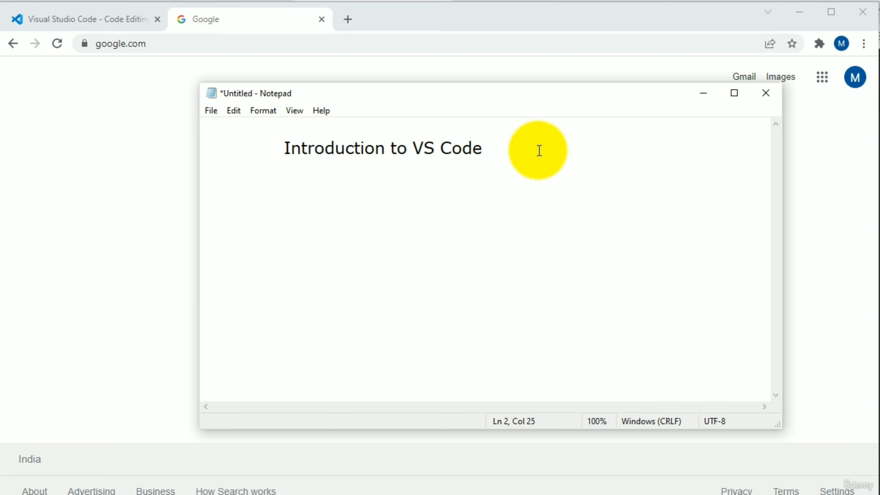
drag(498, 148, 421, 148)
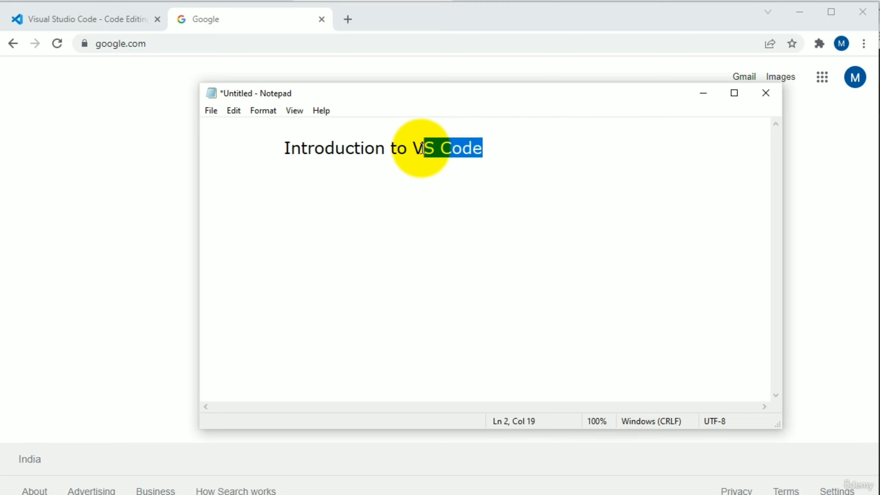
click(425, 149)
text(isual)
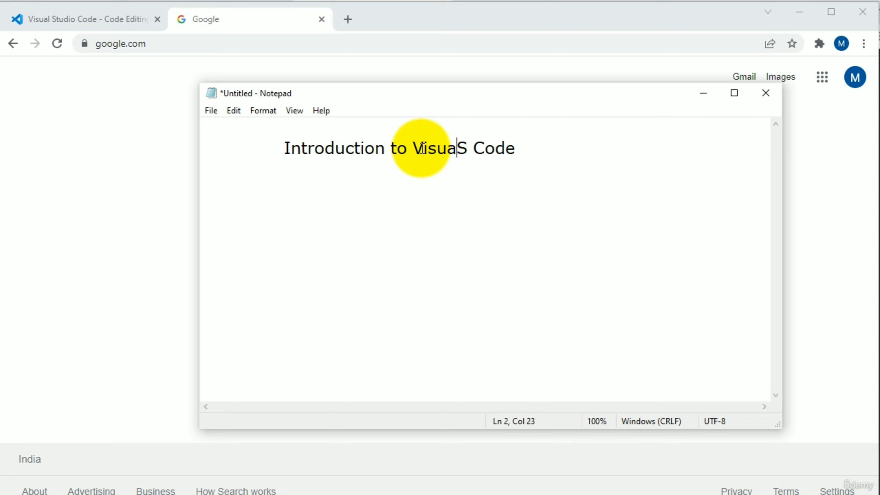
key(Right)
text(tudio)
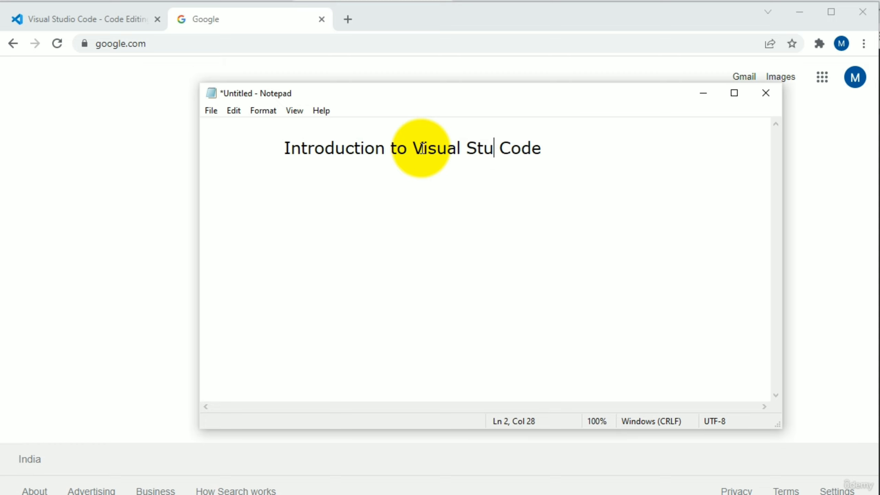
key(End)
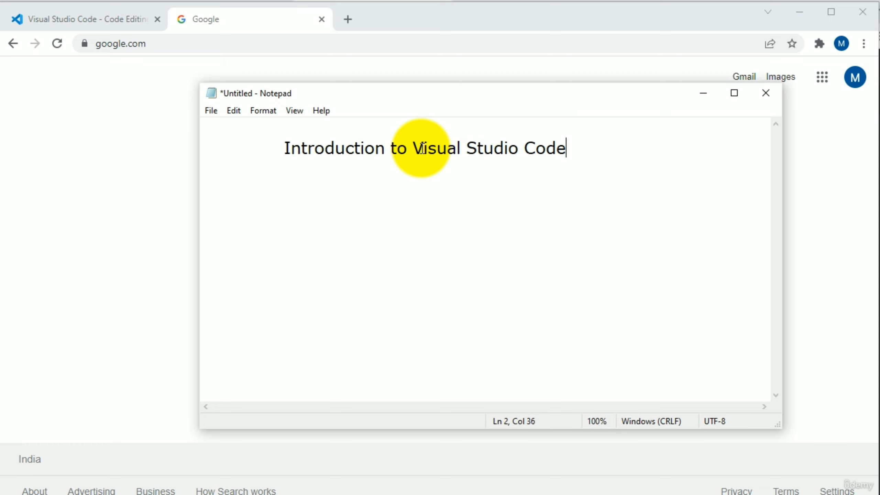
Add an indented line reading "code editor" directly below the title
key(Return)
key(Tab)
text(code ed)
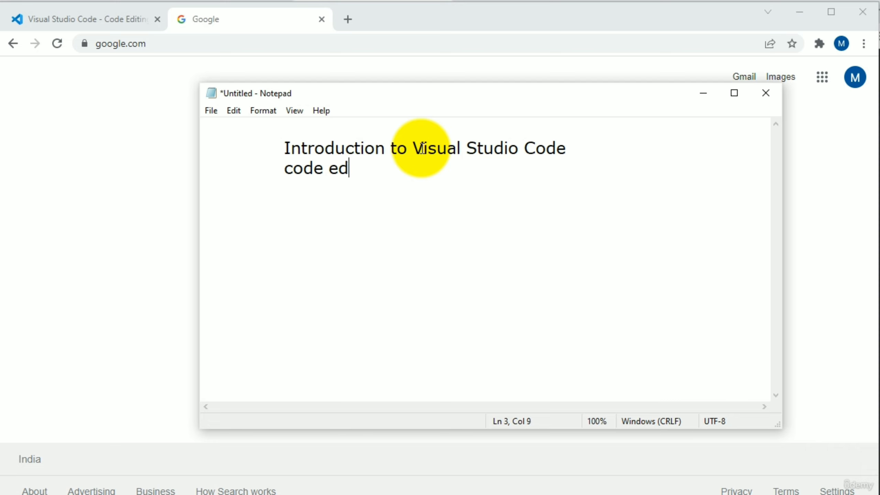
text(tior)
key(BackSpace)
key(BackSpace)
key(BackSpace)
key(BackSpace)
key(BackSpace)
text(itor)
Leave a blank line below "code editor" and begin an indented line with "web applica"
key(Return)
key(Tab)
key(Return)
key(Tab)
text(web applica)
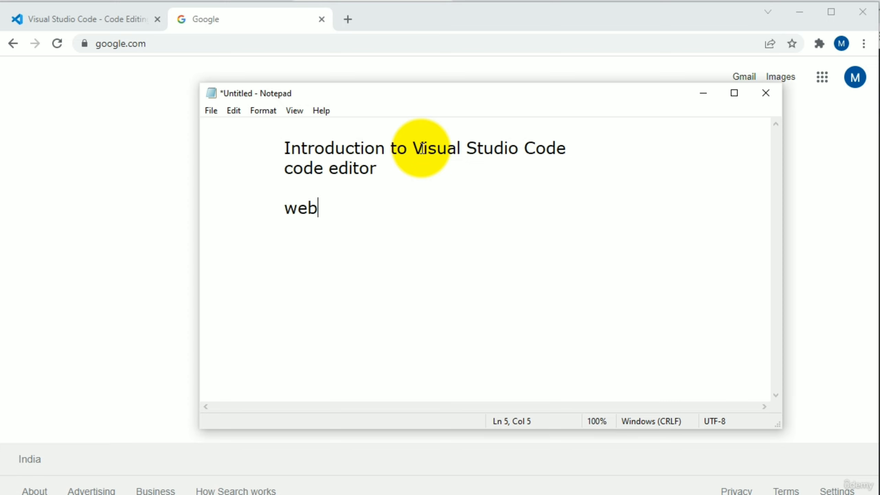